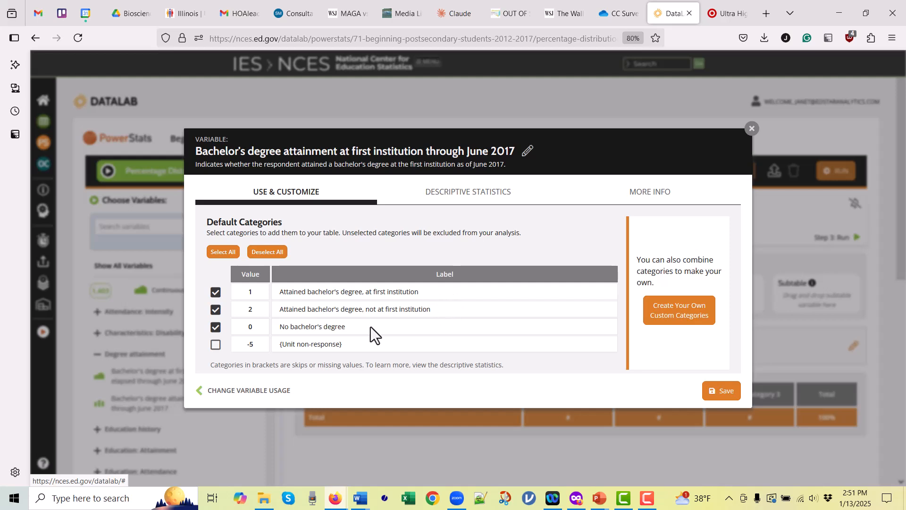
- Create a custom category combining values 1 and 2 of the bachelor's degree variable, labelled "Degree"
{"action": "left_click", "coordinate": [694, 320]}
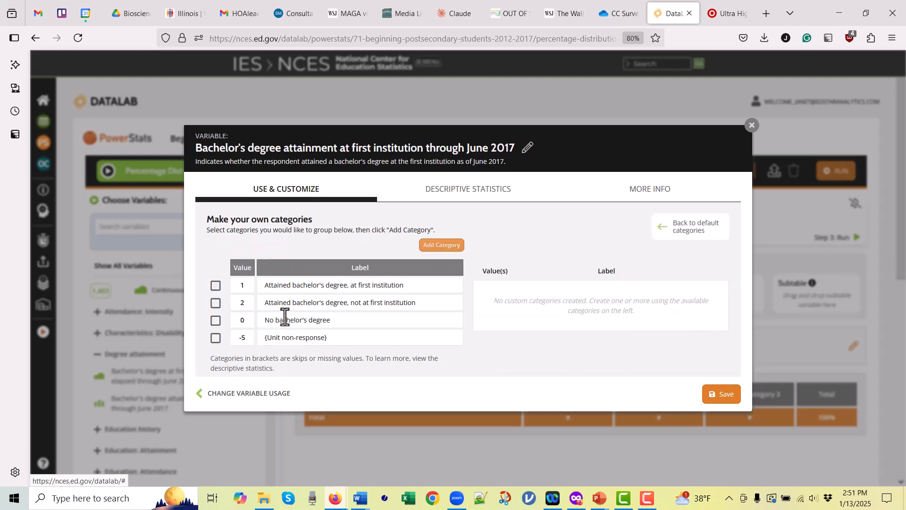
{"action": "left_click", "coordinate": [215, 286]}
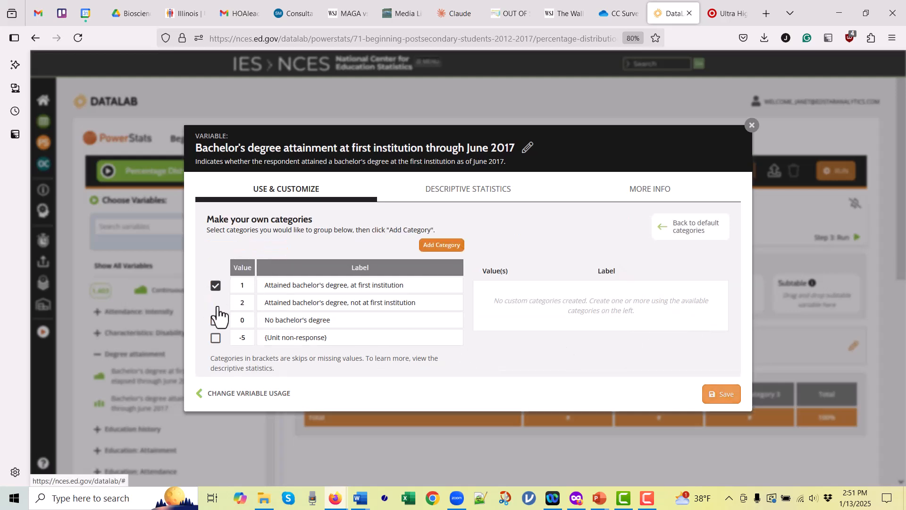
{"action": "left_click", "coordinate": [216, 304]}
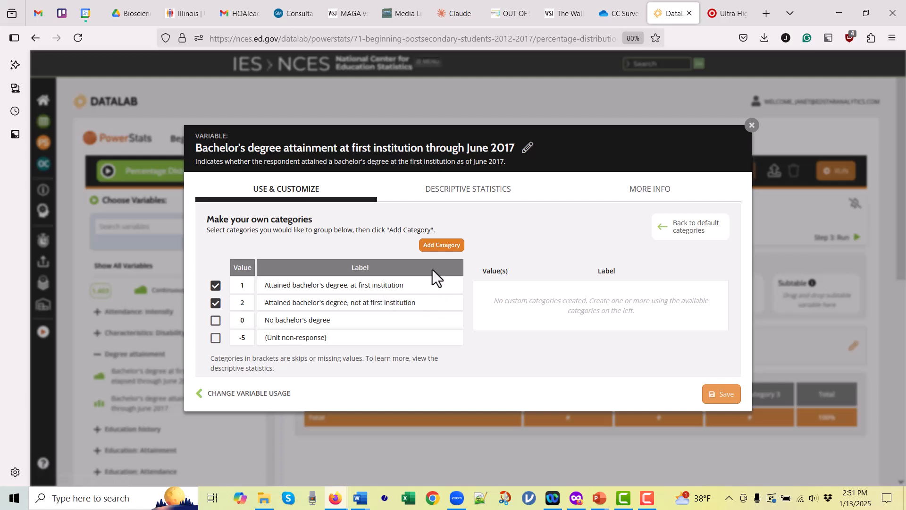
{"action": "left_click", "coordinate": [453, 249]}
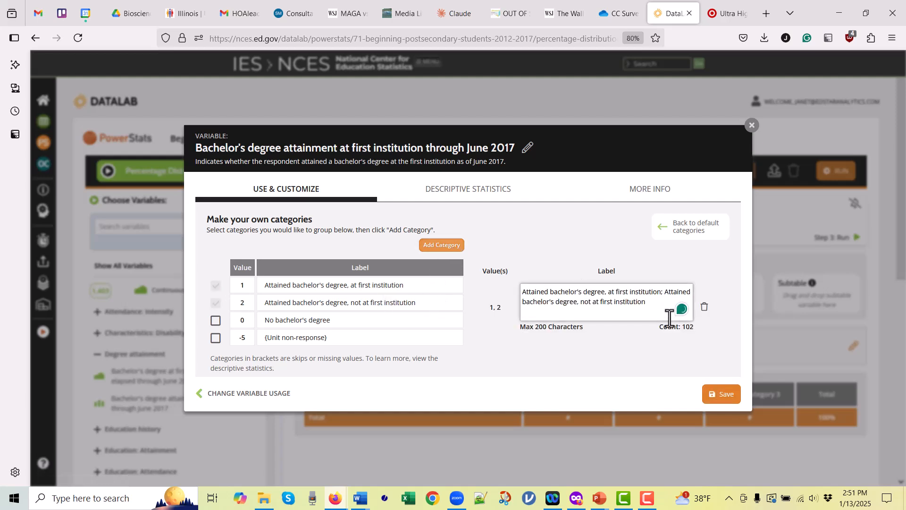
{"action": "left_click_drag", "start_coordinate": [660, 305], "coordinate": [483, 283]}
{"action": "type", "text": "D"}
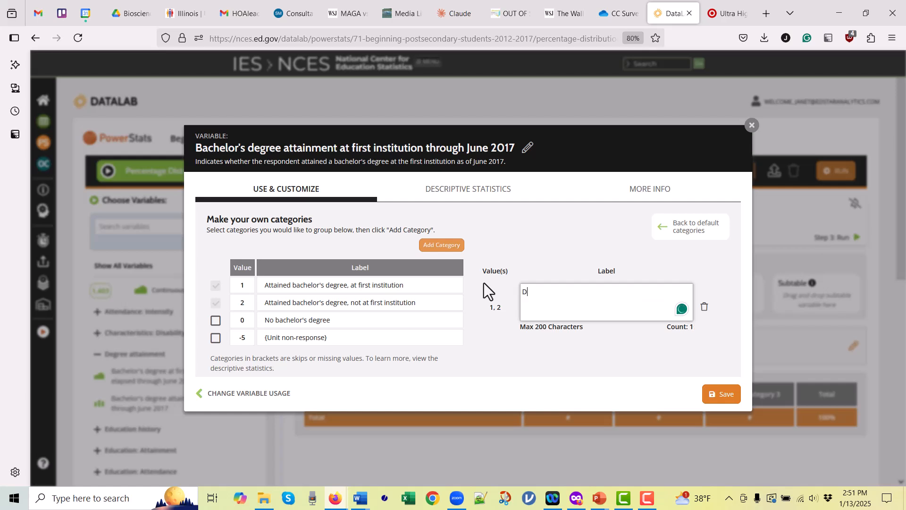
{"action": "type", "text": "egree"}
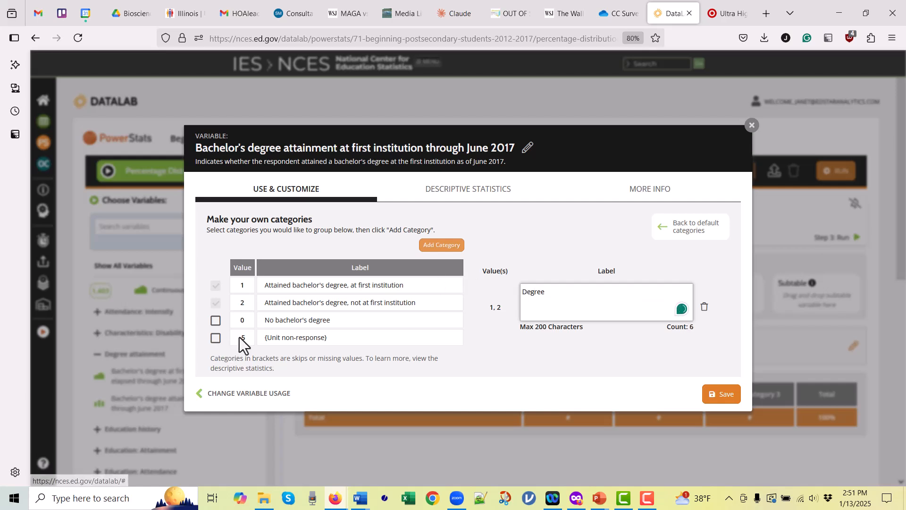
- Add value 0 as a separate custom category labelled "No Degree" and save the variable
{"action": "left_click", "coordinate": [215, 321]}
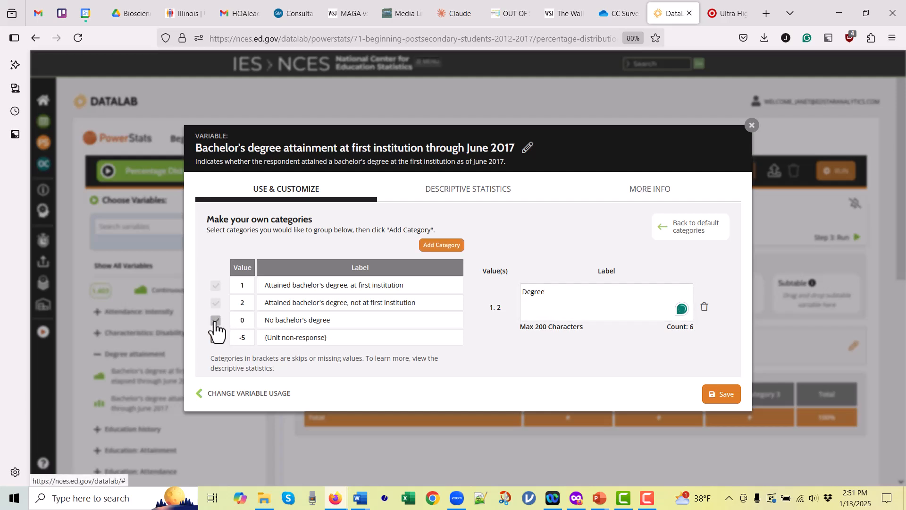
{"action": "left_click", "coordinate": [448, 245]}
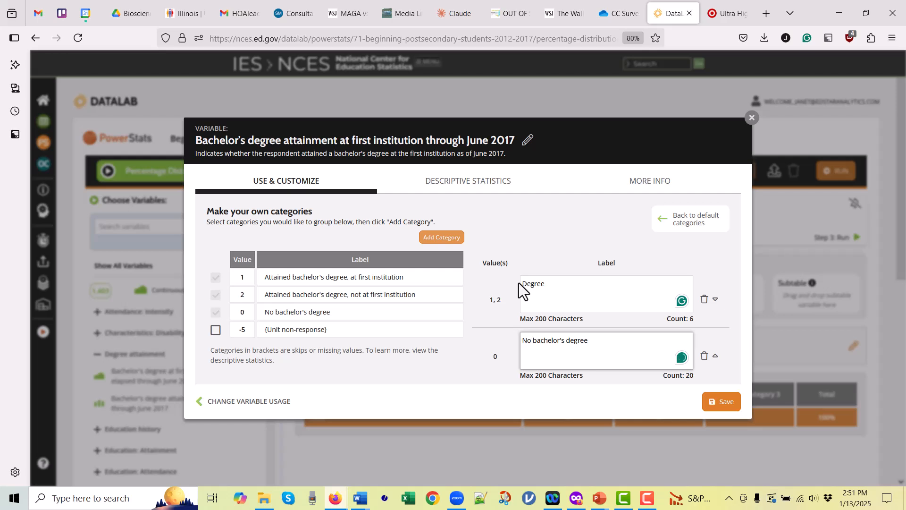
{"action": "left_click_drag", "start_coordinate": [601, 343], "coordinate": [504, 343]}
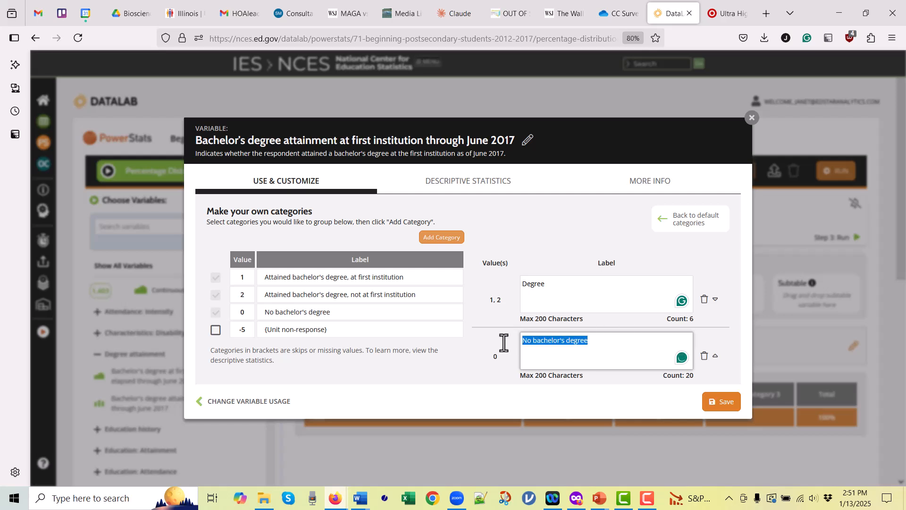
{"action": "type", "text": "No Degree"}
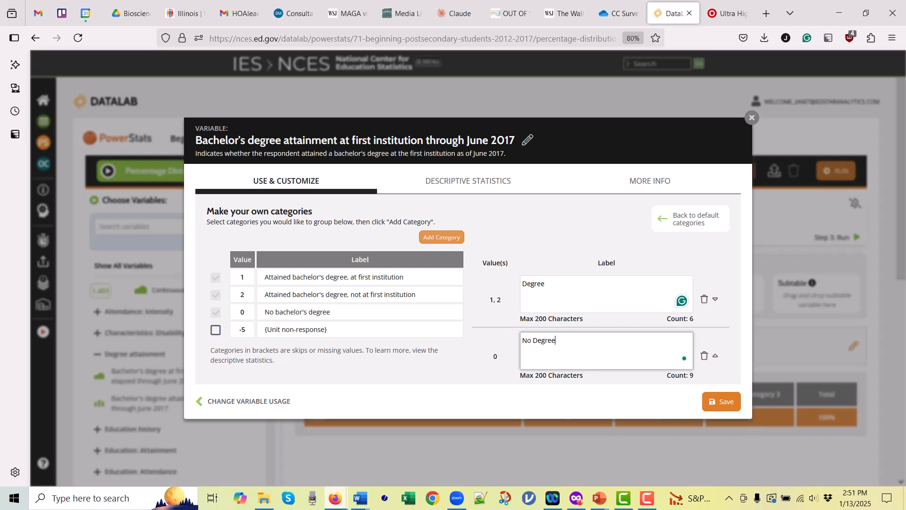
{"action": "left_click", "coordinate": [727, 402]}
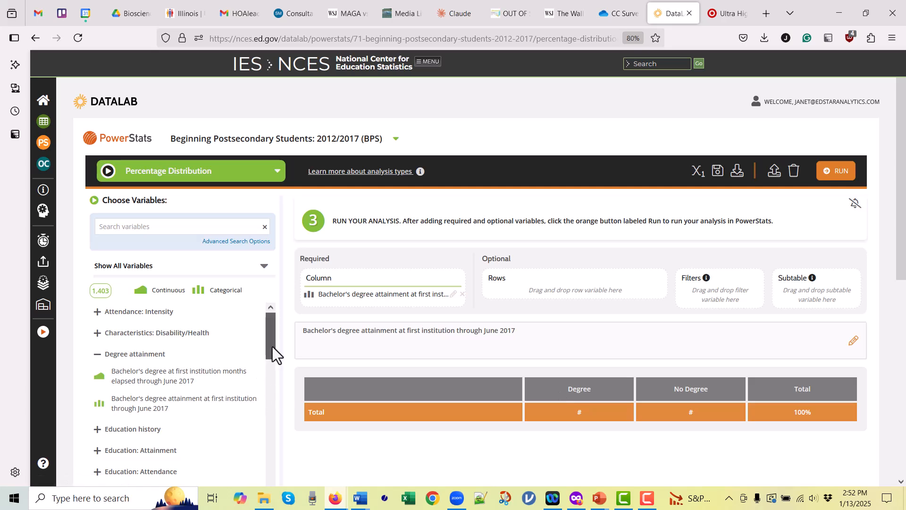
- Add "Dependent students parents' income in 2012" from Finances: Income to the table rows
{"action": "left_click_drag", "start_coordinate": [272, 348], "coordinate": [271, 387]}
{"action": "left_click", "coordinate": [96, 374]}
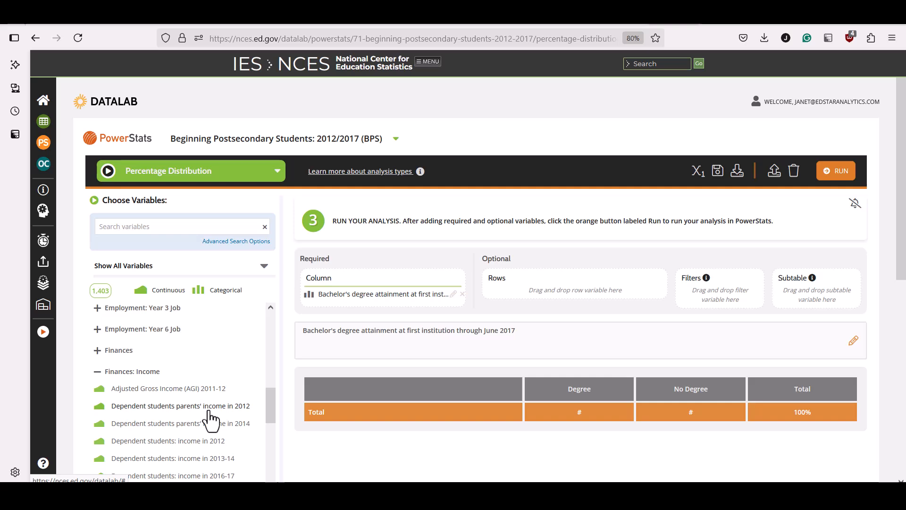
{"action": "left_click_drag", "start_coordinate": [208, 410], "coordinate": [611, 294]}
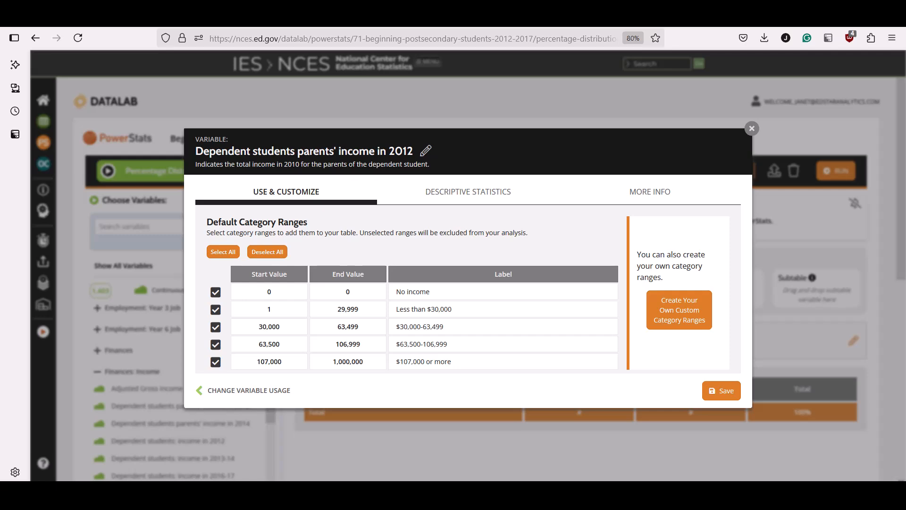
- Switch to ChatGPT and read its suggested income categories and ranges
{"action": "left_click", "coordinate": [402, 462]}
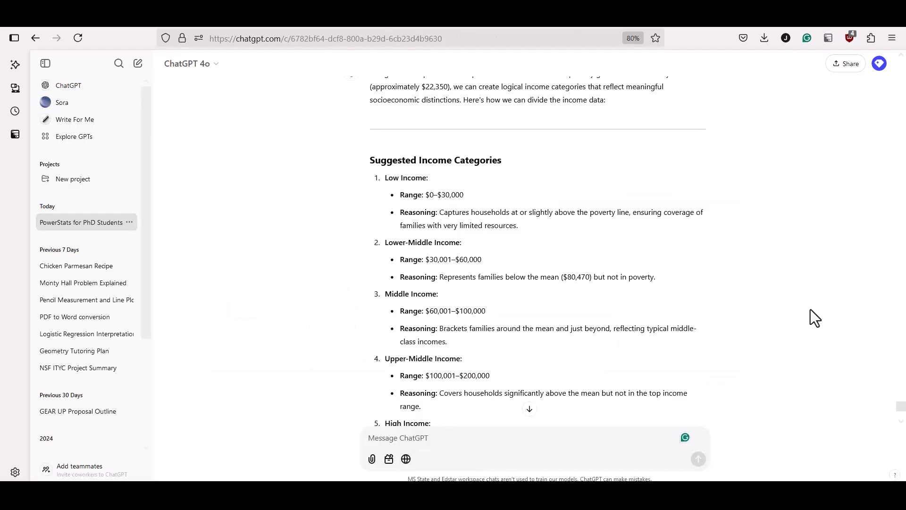
{"action": "scroll", "coordinate": [810, 309], "scroll_direction": "up", "scroll_amount": 2}
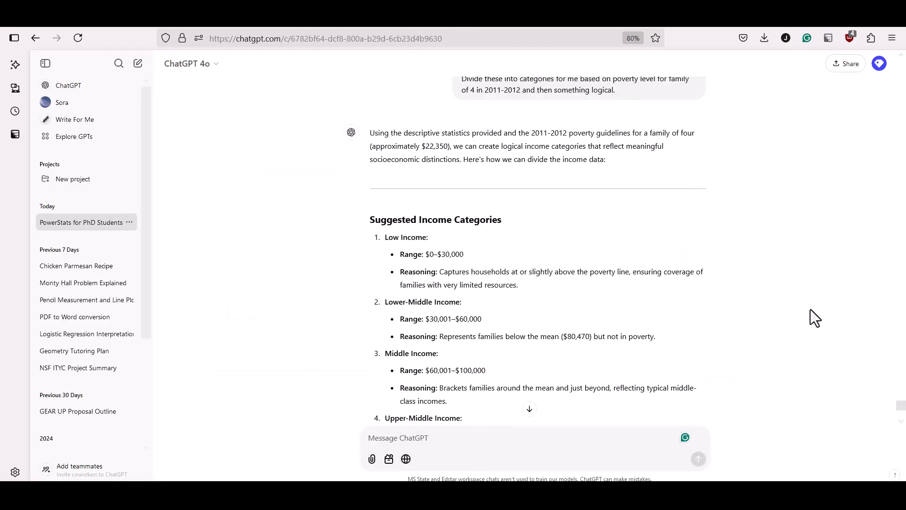
{"action": "scroll", "coordinate": [810, 310], "scroll_direction": "down", "scroll_amount": 2}
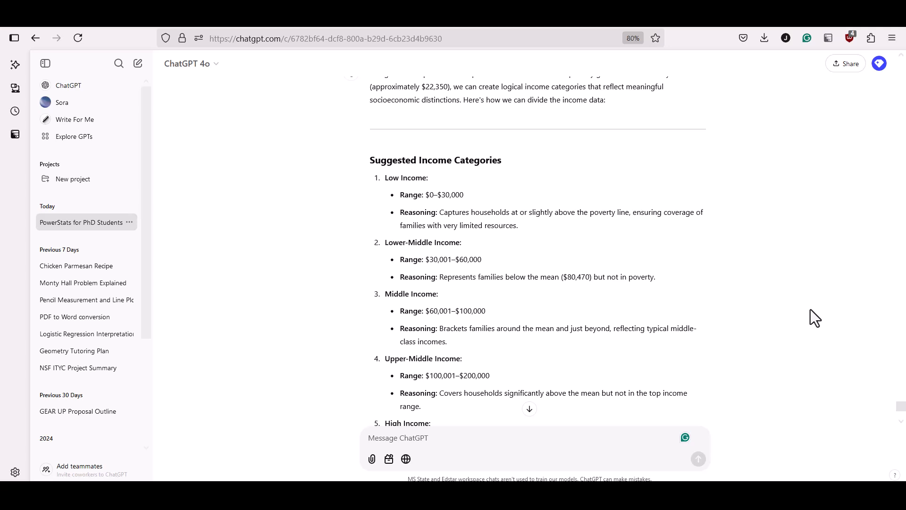
{"action": "scroll", "coordinate": [798, 286], "scroll_direction": "down", "scroll_amount": 2}
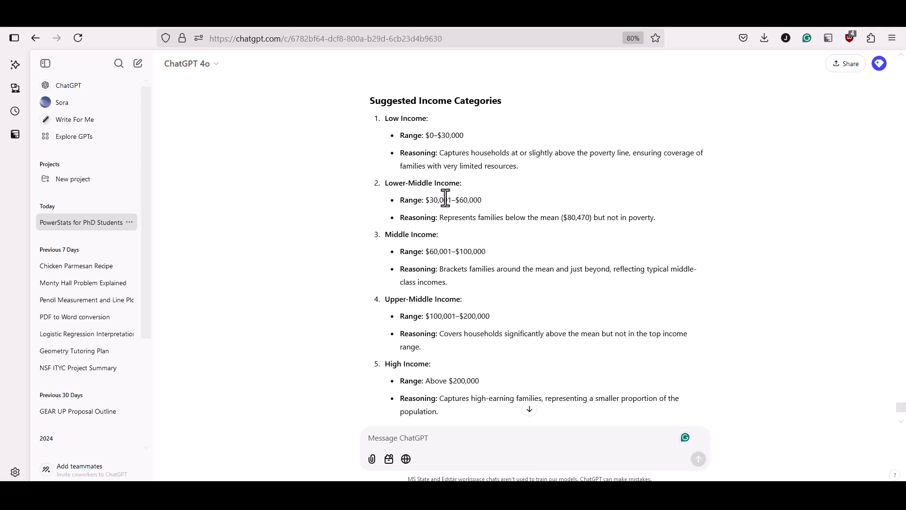
{"action": "scroll", "coordinate": [582, 296], "scroll_direction": "down", "scroll_amount": 4}
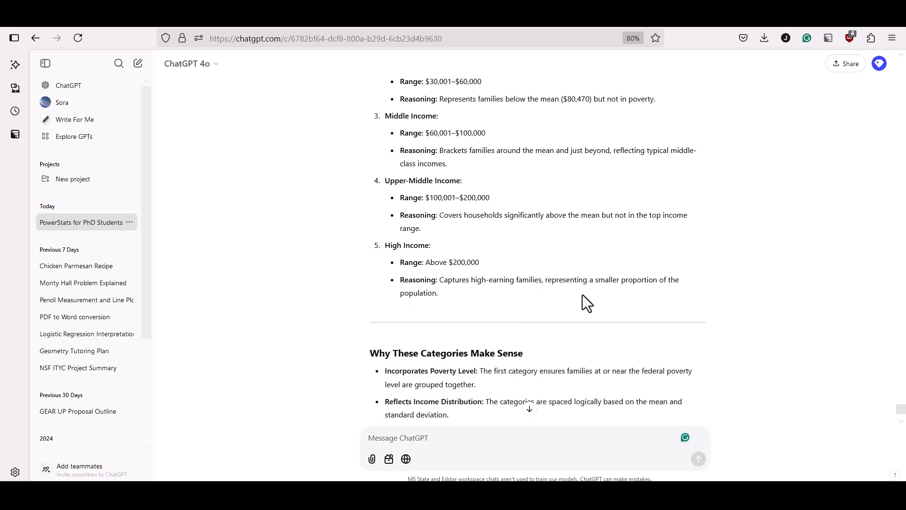
{"action": "scroll", "coordinate": [582, 296], "scroll_direction": "down", "scroll_amount": 2}
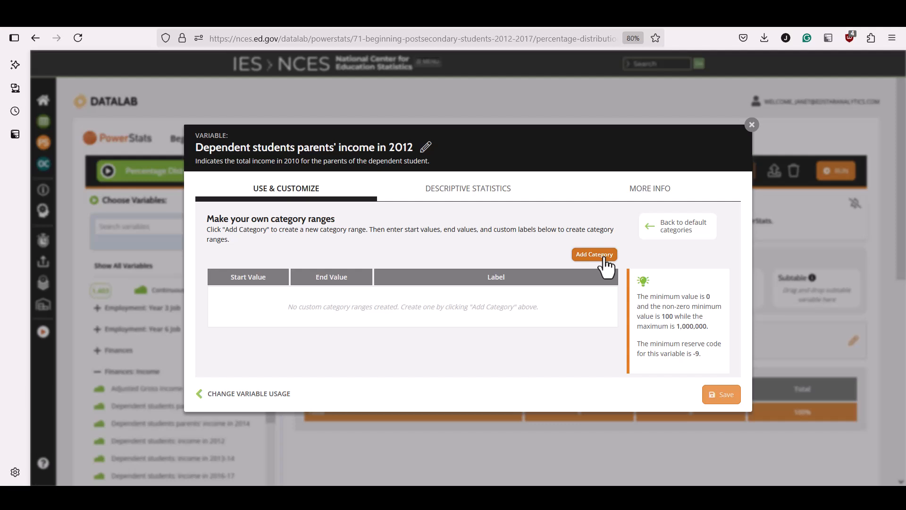
- Create custom income ranges, the first from 100 to 30000, adding categories up to 1000000
{"action": "left_click", "coordinate": [604, 258]}
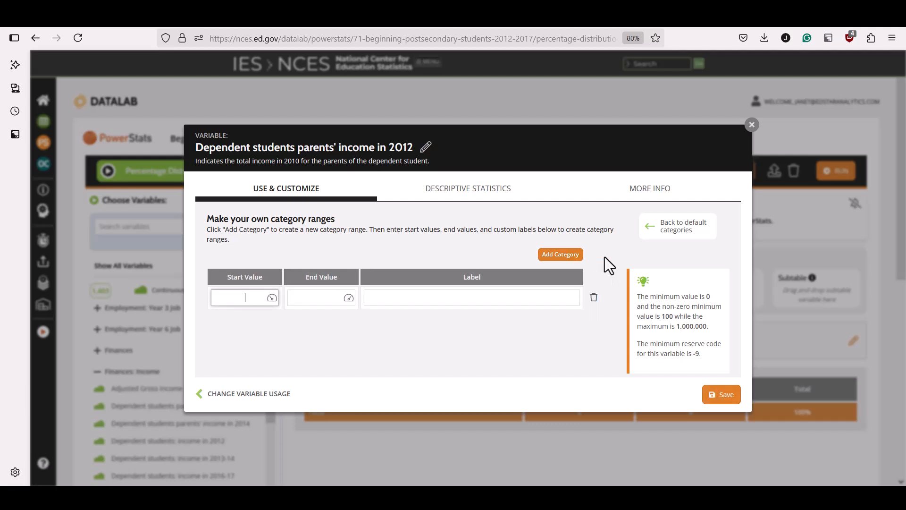
{"action": "type", "text": "100"}
{"action": "left_click", "coordinate": [305, 297]}
{"action": "type", "text": "30"}
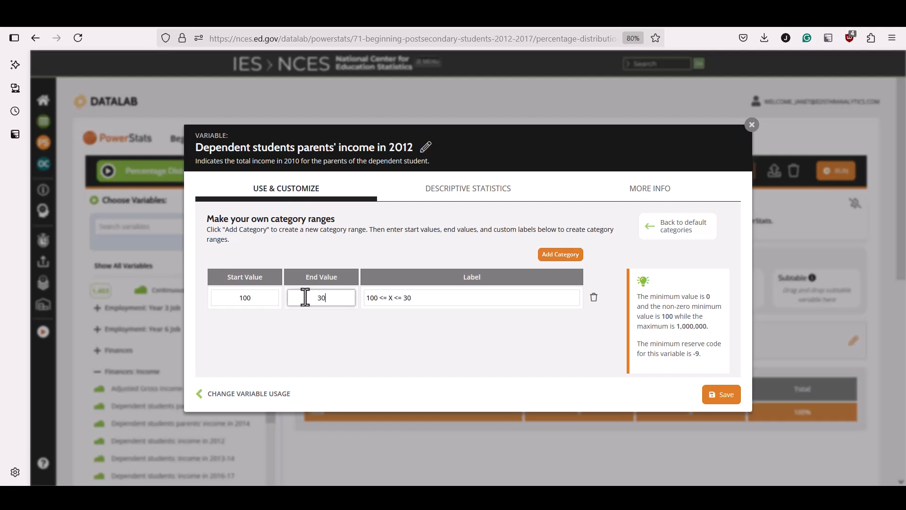
{"action": "type", "text": "000"}
{"action": "left_click", "coordinate": [567, 259]}
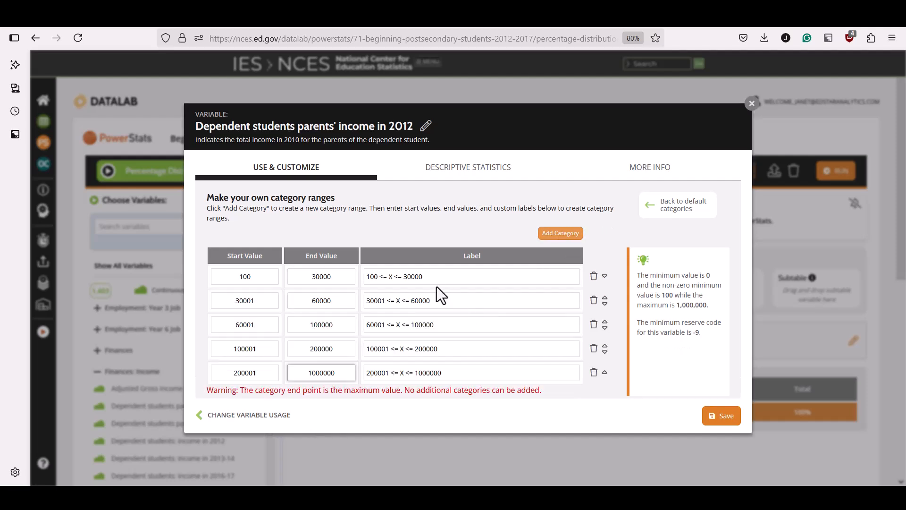
- Label the income ranges Poverty Level, Lower-Middle, Middle, Upper-Middle and High, and save the variable
{"action": "left_click_drag", "start_coordinate": [423, 277], "coordinate": [368, 277]}
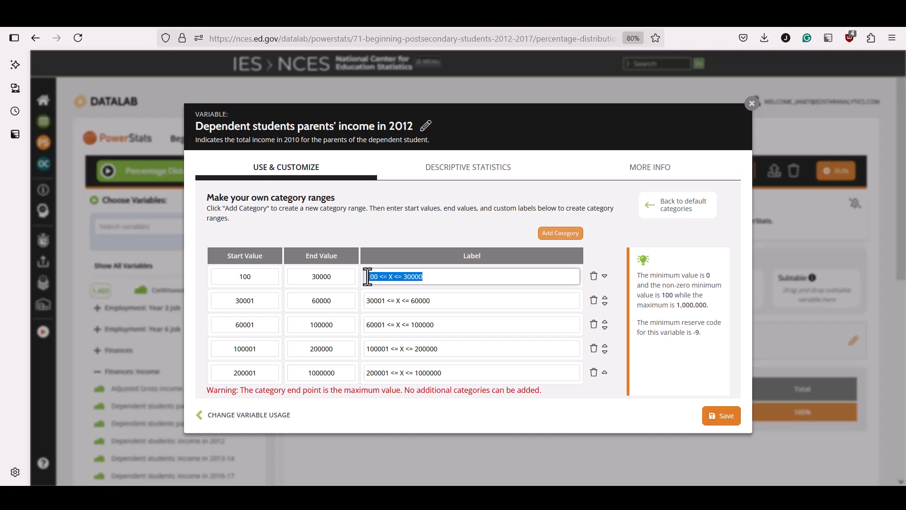
{"action": "type", "text": "Poverty Level"}
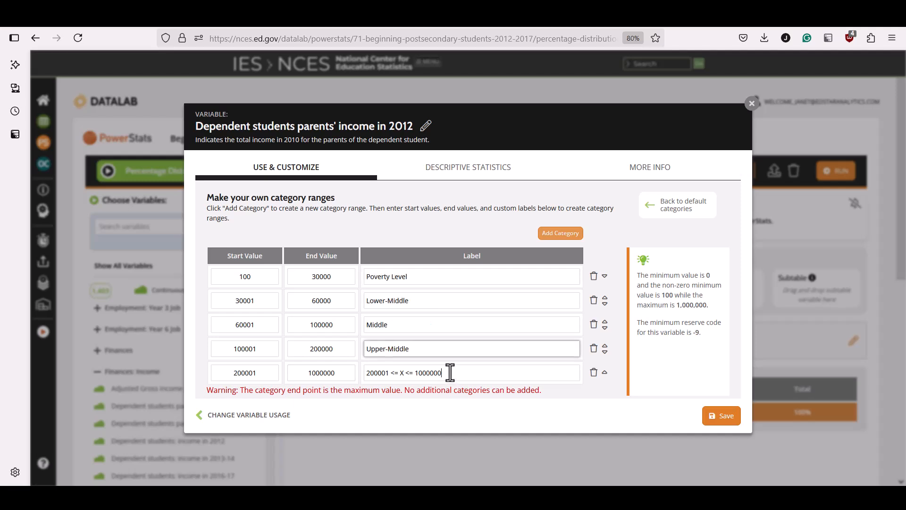
{"action": "left_click_drag", "start_coordinate": [450, 372], "coordinate": [360, 372]}
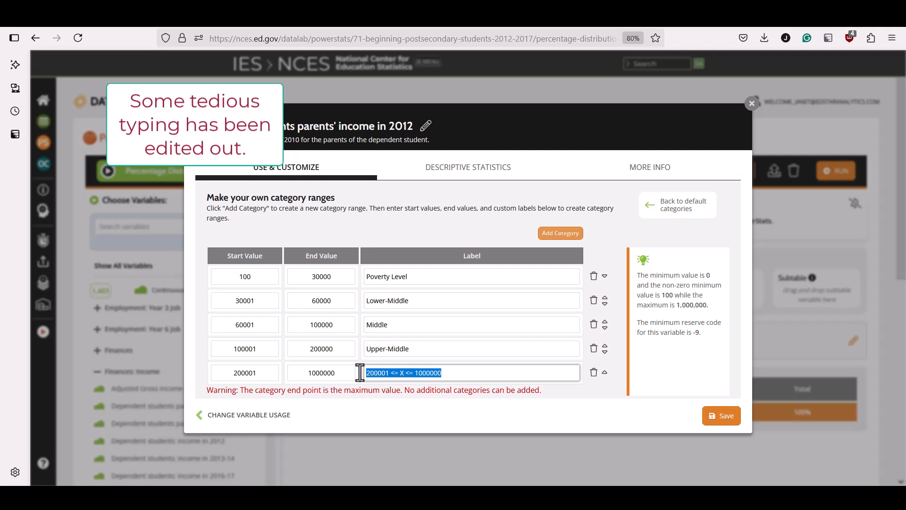
{"action": "type", "text": "High"}
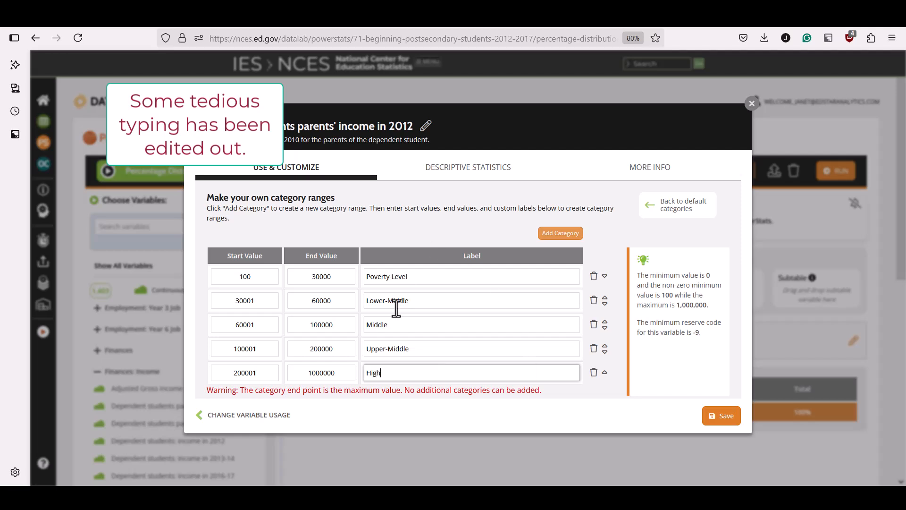
{"action": "left_click", "coordinate": [723, 423]}
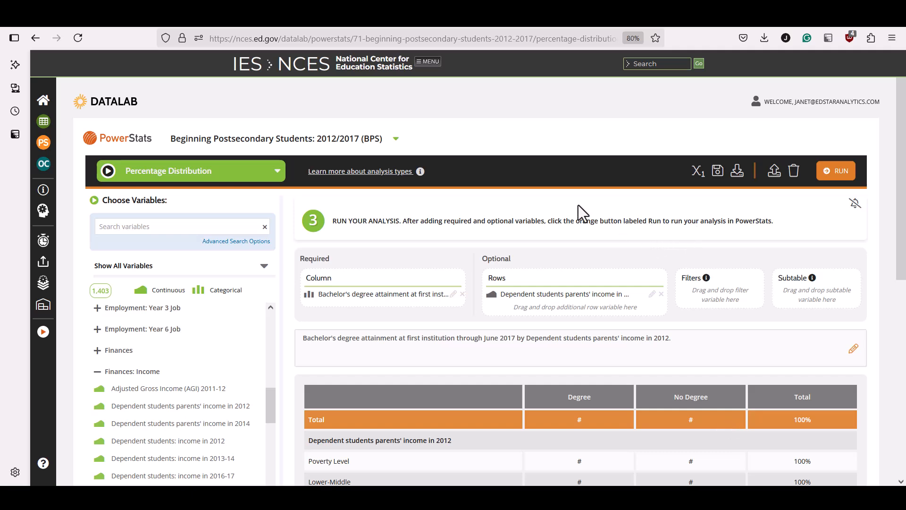
- Open the save variables dialog and relabel the customized column variable "Degree"
{"action": "left_click", "coordinate": [718, 172]}
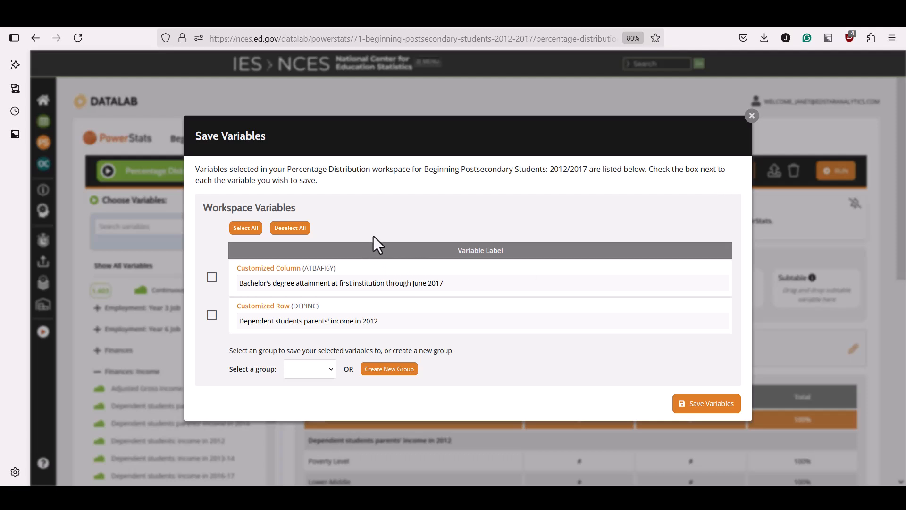
{"action": "left_click", "coordinate": [209, 279]}
{"action": "left_click", "coordinate": [210, 315]}
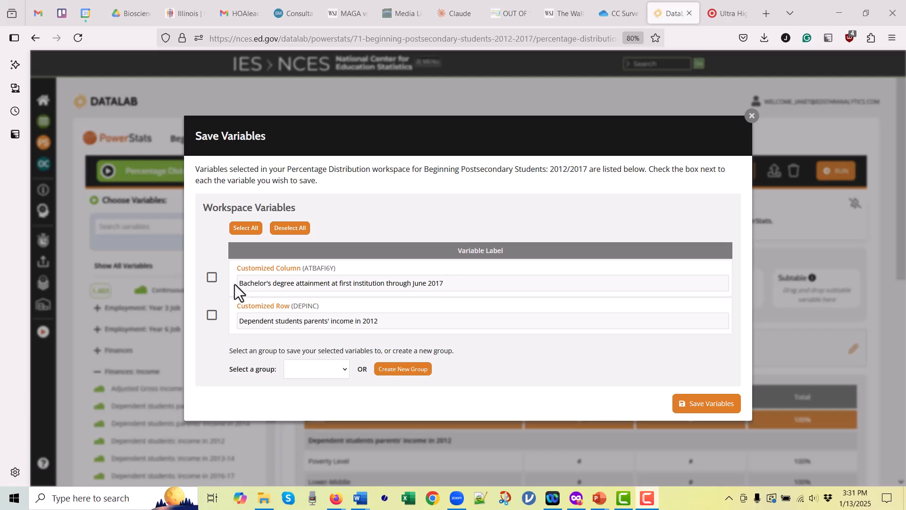
{"action": "left_click", "coordinate": [422, 285]}
{"action": "triple_click", "coordinate": [421, 285]}
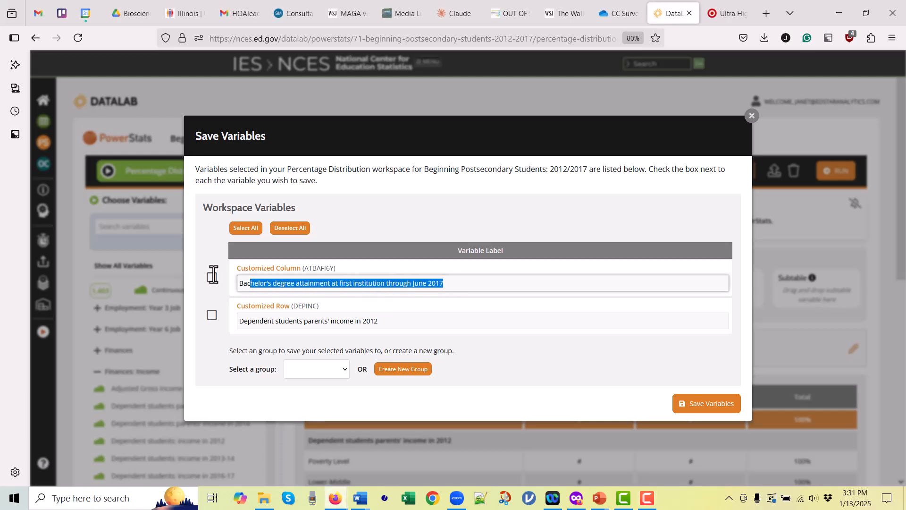
{"action": "type", "text": "Degree"}
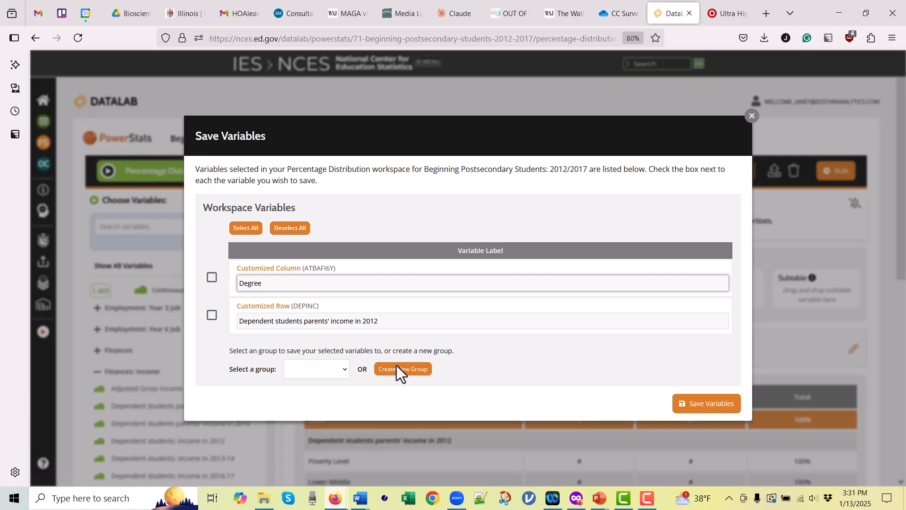
- Relabel the customized row variable "Family Income Level"
{"action": "left_click", "coordinate": [391, 318]}
{"action": "left_click_drag", "start_coordinate": [390, 319], "coordinate": [238, 315]}
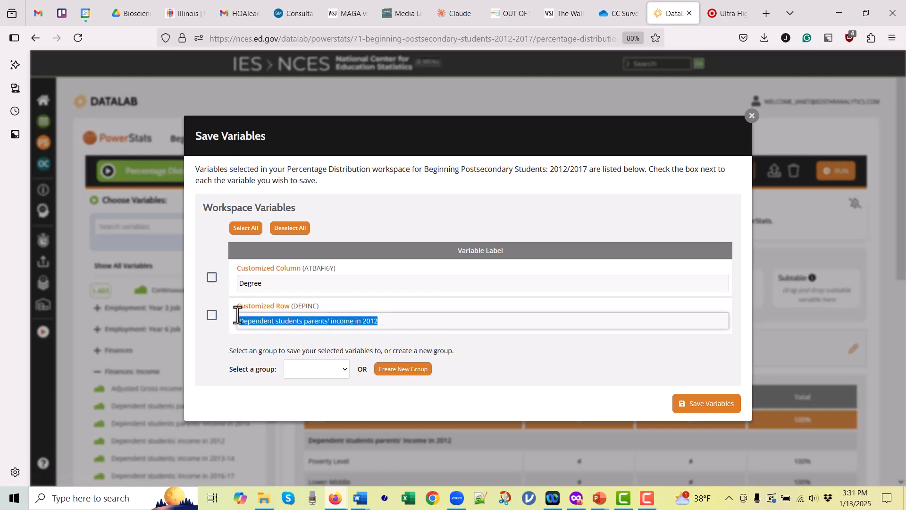
{"action": "type", "text": "Family In"}
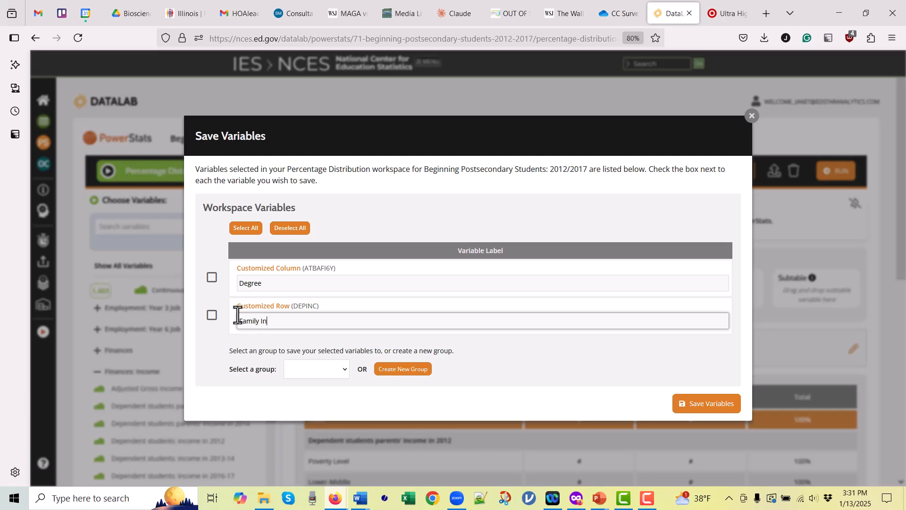
{"action": "type", "text": "come Level"}
- Select both customized variables and save them to a new group named Example Demonstration
{"action": "left_click", "coordinate": [212, 277]}
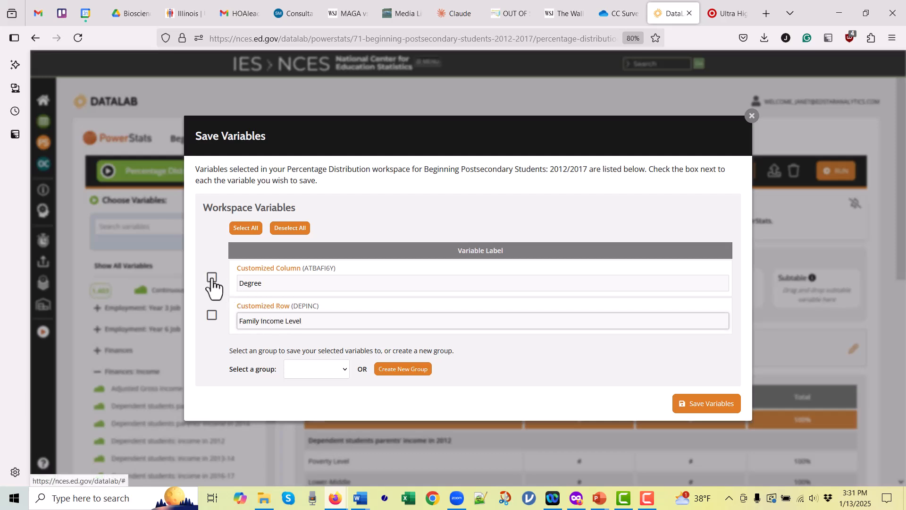
{"action": "left_click", "coordinate": [212, 315]}
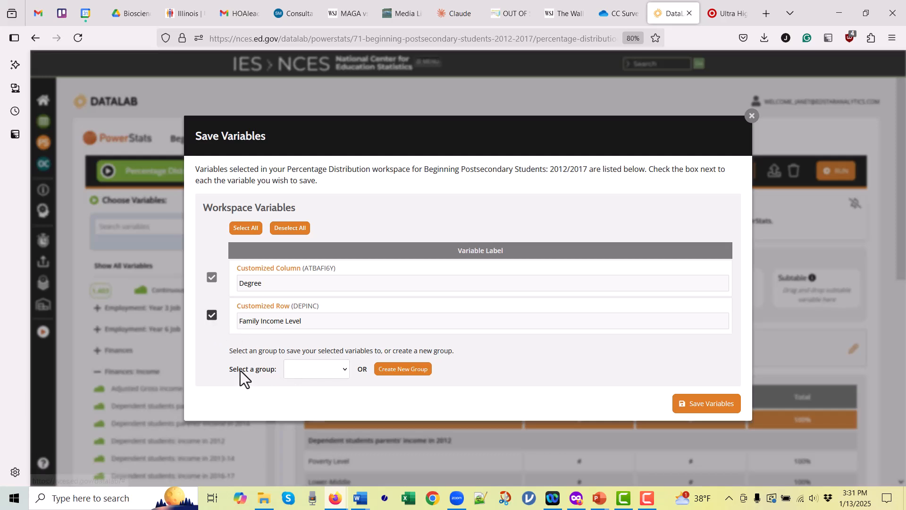
{"action": "left_click", "coordinate": [345, 369]}
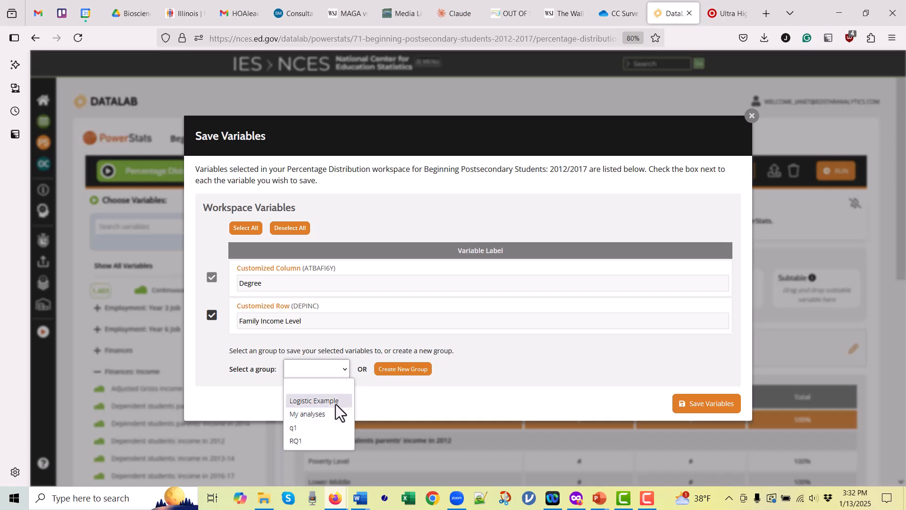
{"action": "left_click", "coordinate": [395, 396]}
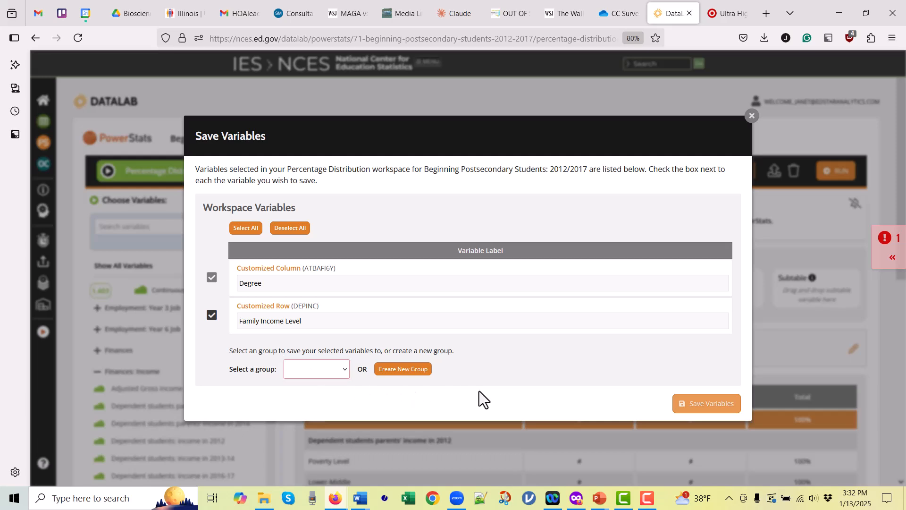
{"action": "left_click", "coordinate": [417, 371]}
{"action": "left_click", "coordinate": [417, 373]}
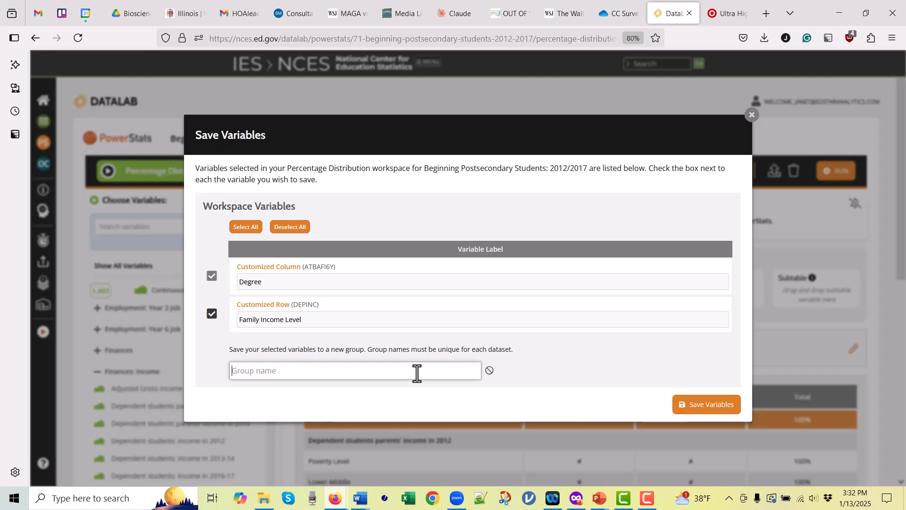
{"action": "type", "text": "Example Demon"}
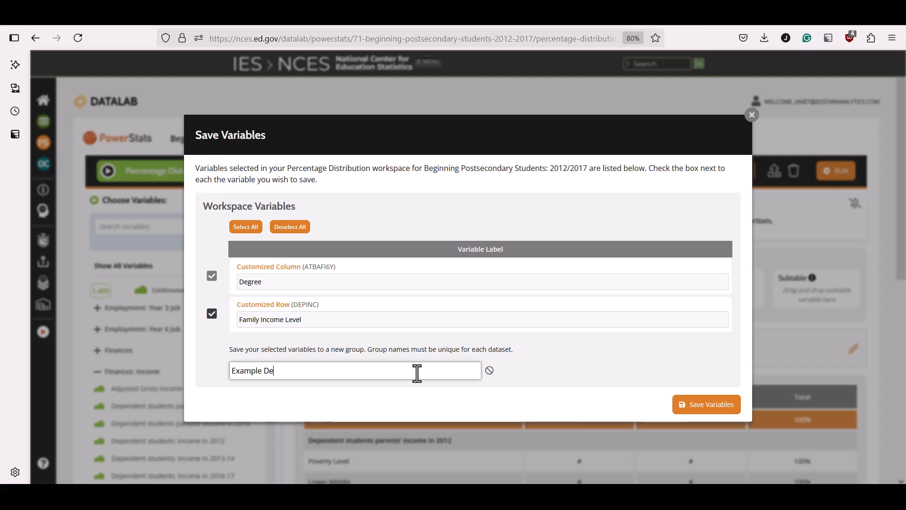
{"action": "type", "text": "stration"}
{"action": "left_click", "coordinate": [715, 409]}
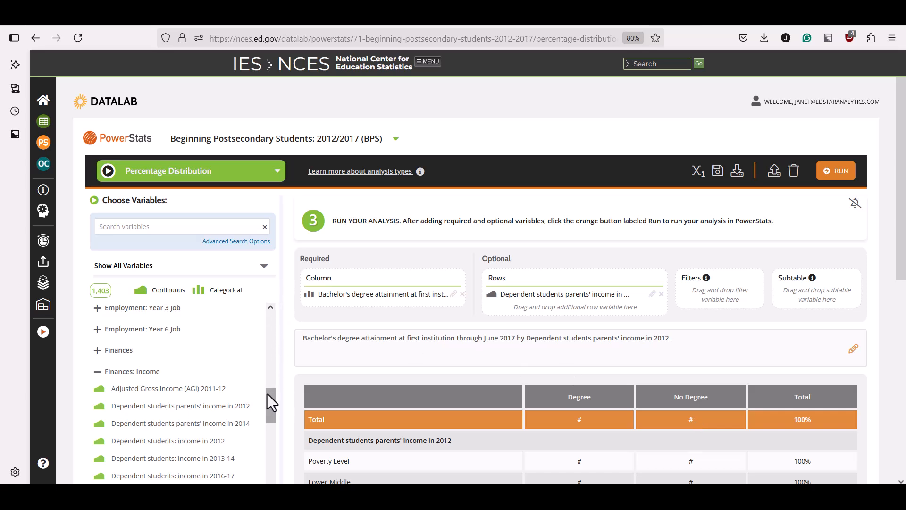
- Filter the variable list to saved variables and expand the Example Demonstration group
{"action": "left_click_drag", "start_coordinate": [271, 401], "coordinate": [223, 289]}
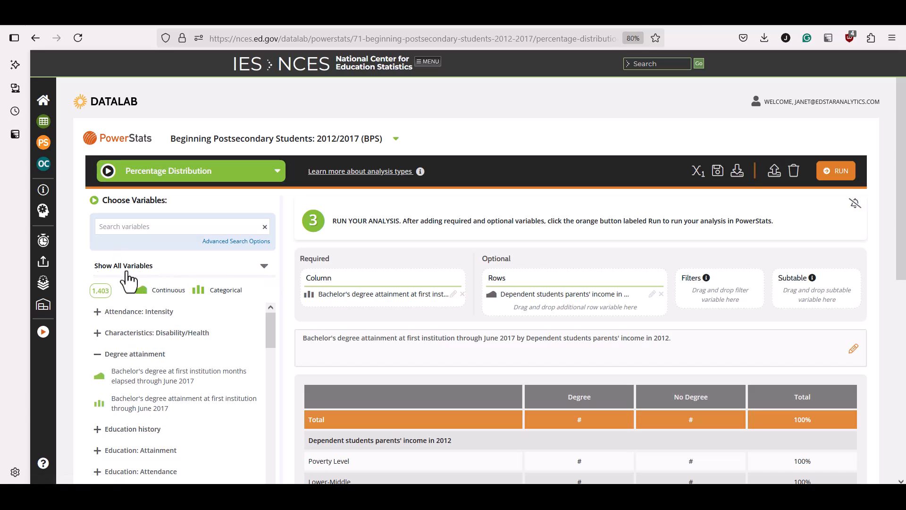
{"action": "left_click", "coordinate": [263, 269]}
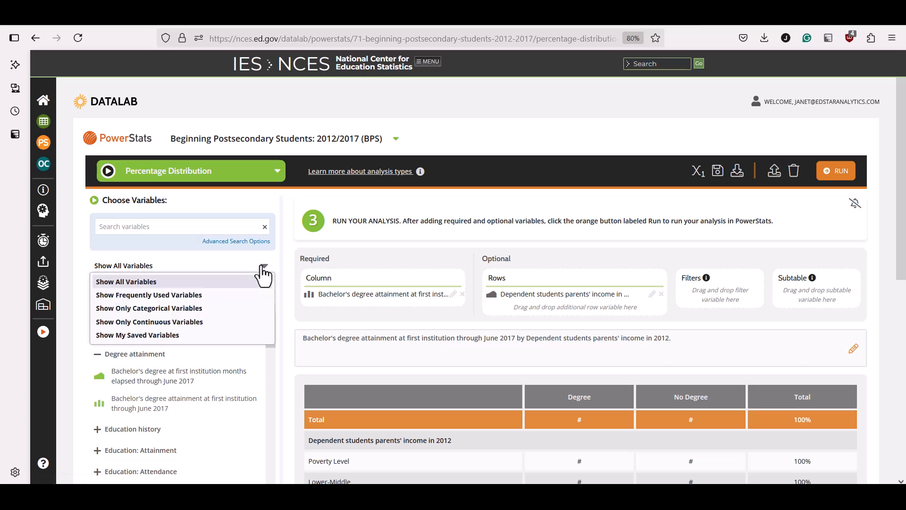
{"action": "left_click", "coordinate": [180, 338]}
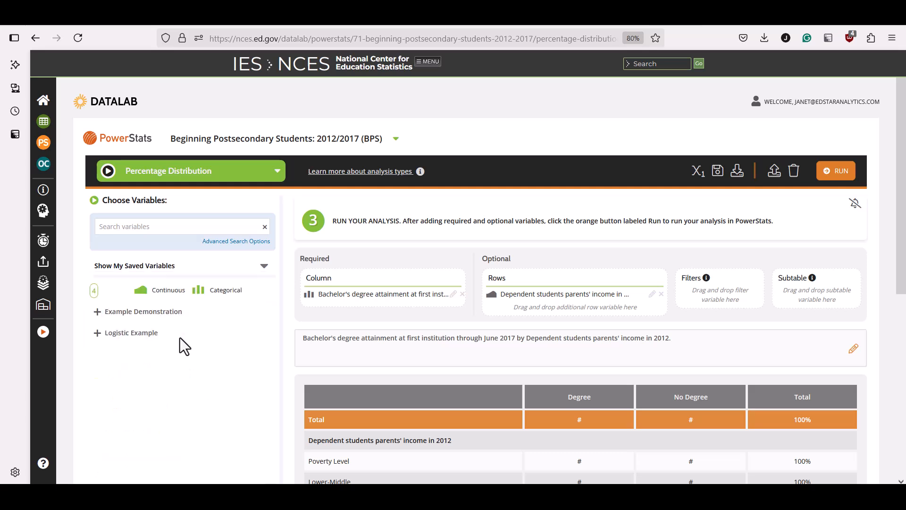
{"action": "left_click", "coordinate": [120, 311]}
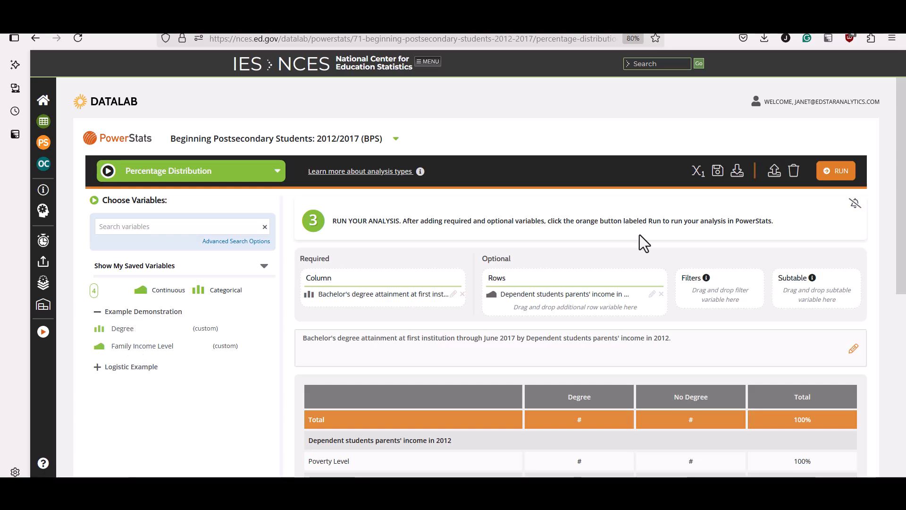
- Run the percentage distribution using the recommended weight
{"action": "left_click", "coordinate": [835, 175]}
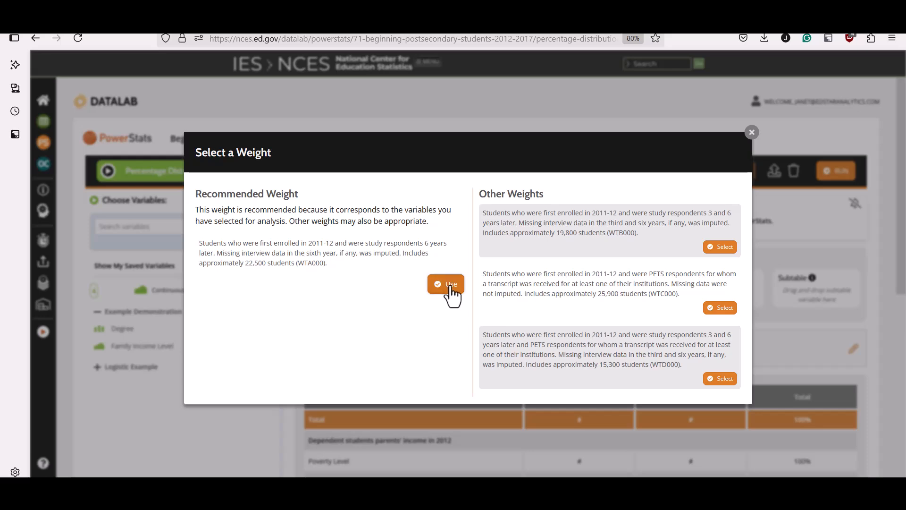
{"action": "left_click", "coordinate": [447, 287]}
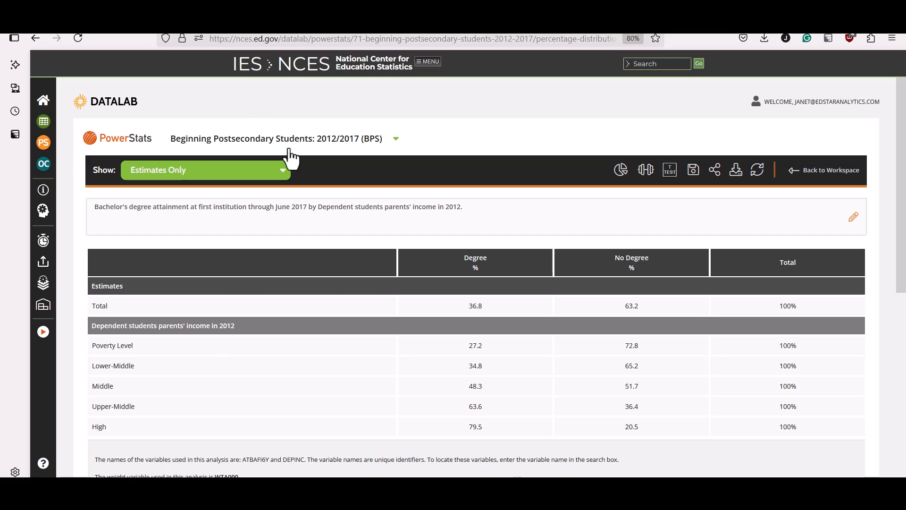
- Switch the results table to show estimates and standard errors
{"action": "left_click", "coordinate": [282, 173]}
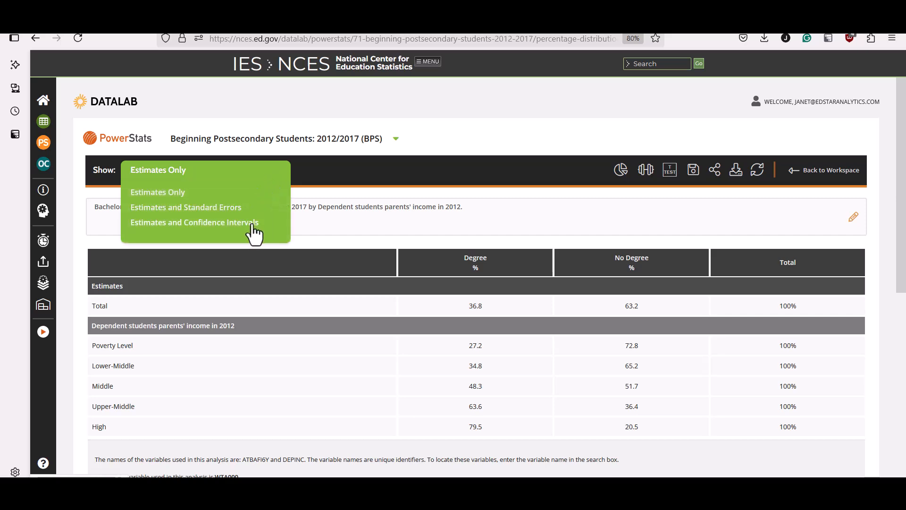
{"action": "left_click", "coordinate": [246, 223]}
{"action": "left_click", "coordinate": [265, 171]}
{"action": "left_click", "coordinate": [231, 209]}
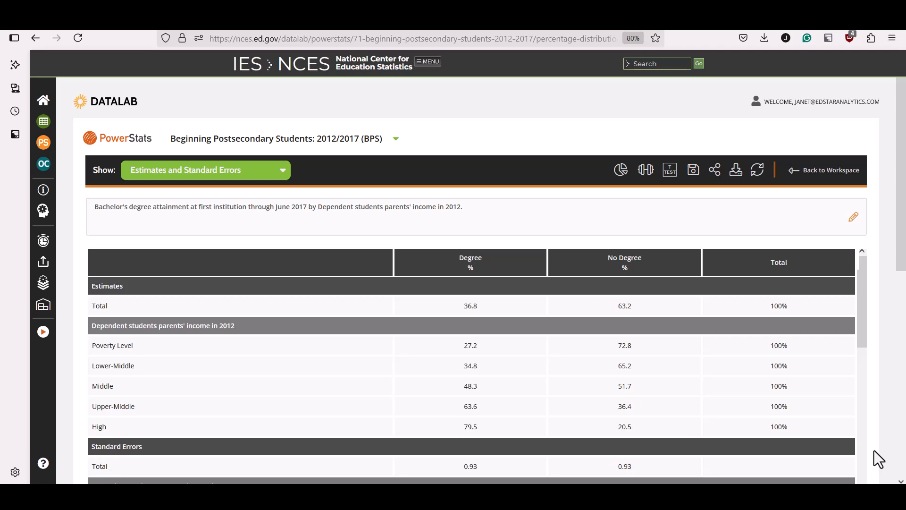
- Calculate an independent t-test comparing the Poverty Level and High degree estimates, 27.2 and 79.5
{"action": "scroll", "coordinate": [873, 450], "scroll_direction": "down", "scroll_amount": 3}
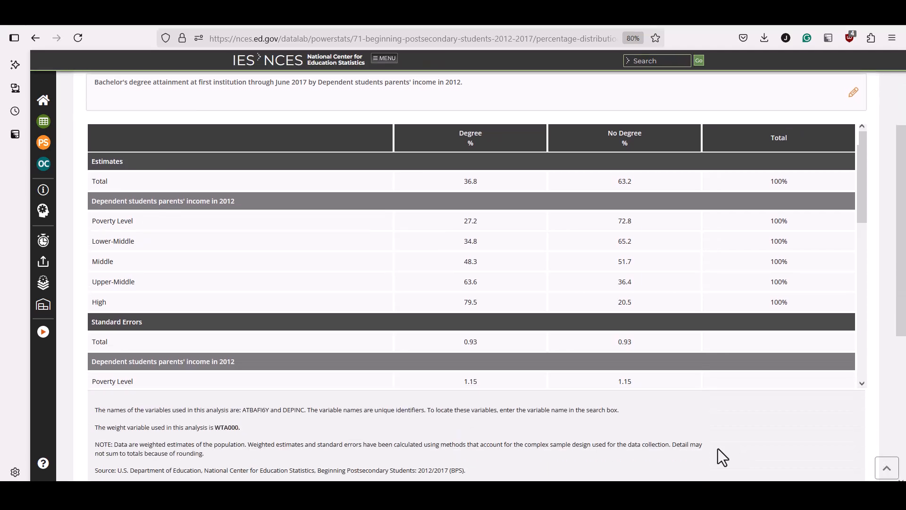
{"action": "scroll", "coordinate": [712, 449], "scroll_direction": "up", "scroll_amount": 2}
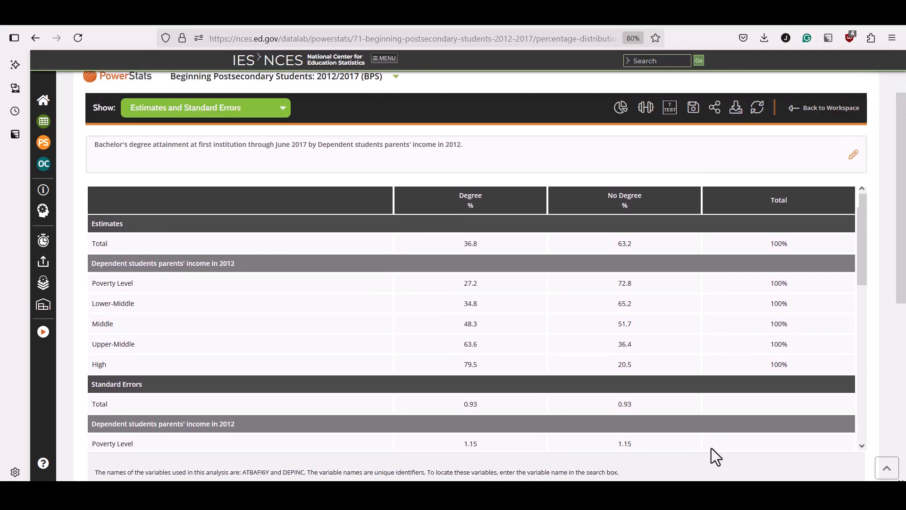
{"action": "left_click", "coordinate": [670, 113]}
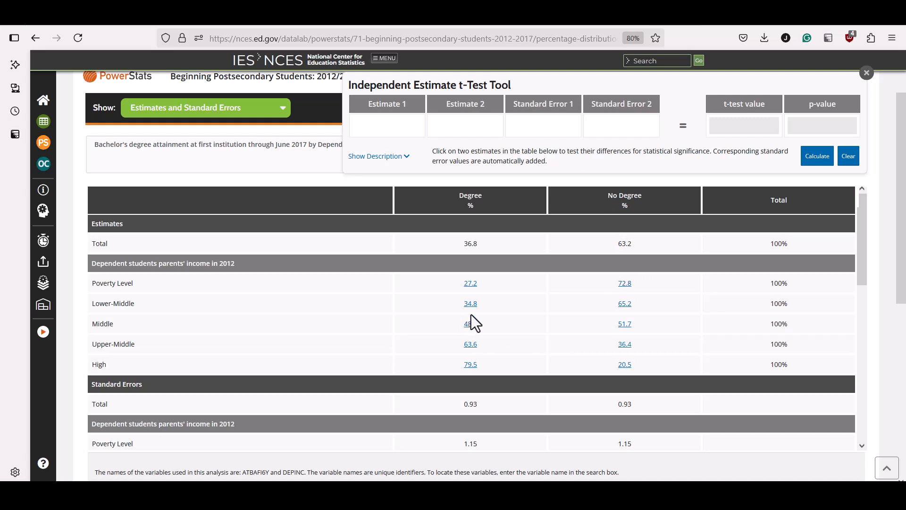
{"action": "left_click", "coordinate": [378, 122]}
{"action": "left_click", "coordinate": [470, 289]}
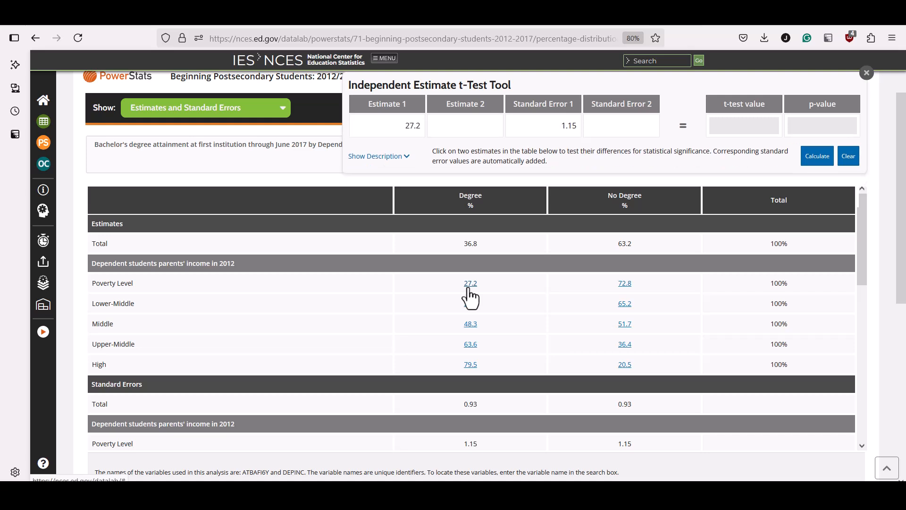
{"action": "left_click", "coordinate": [500, 126]}
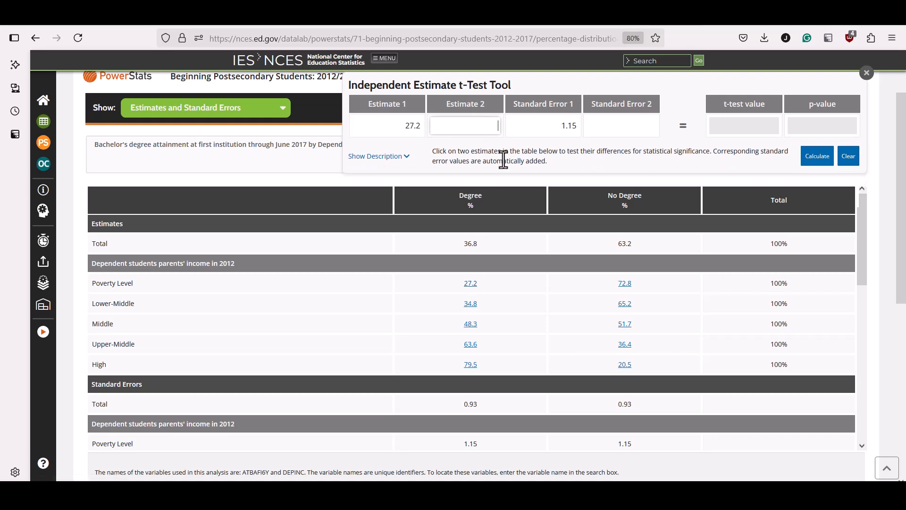
{"action": "left_click", "coordinate": [471, 365]}
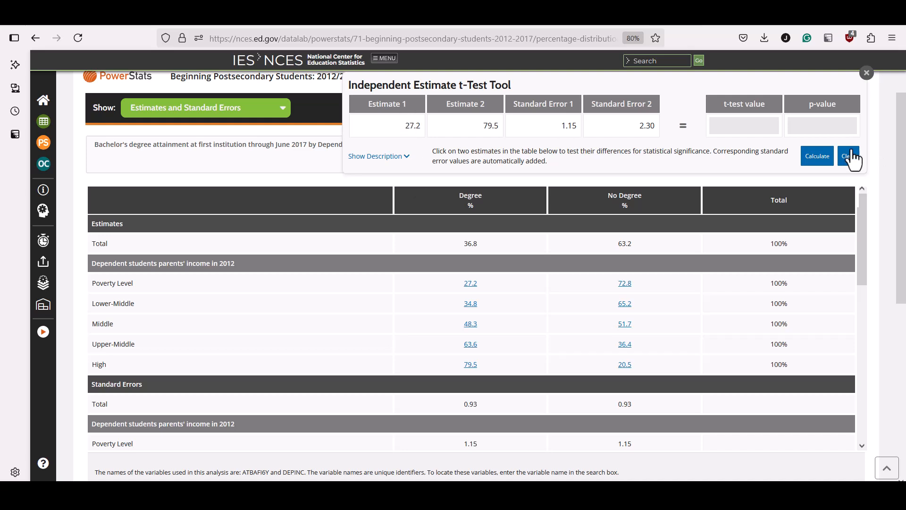
{"action": "left_click", "coordinate": [818, 157]}
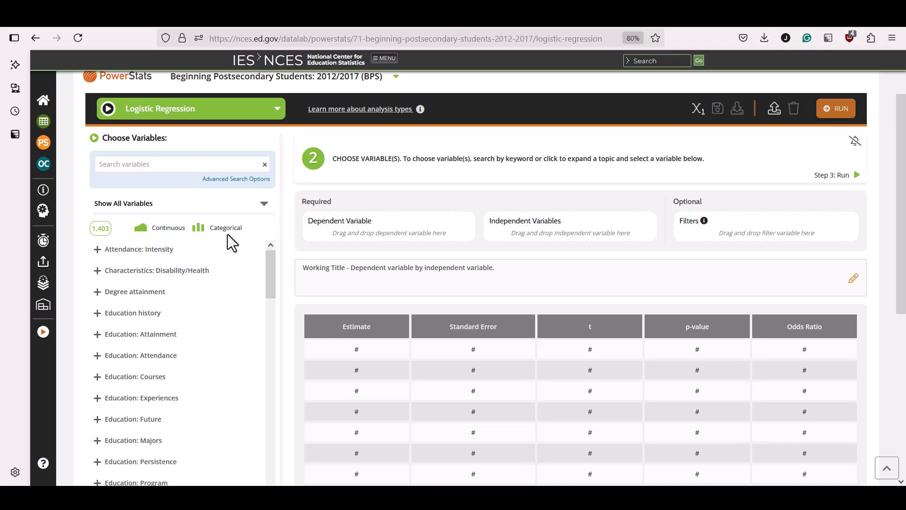
- Add the saved Degree variable as the logistic regression's dependent variable, choosing Degree as the event outcome
{"action": "left_click", "coordinate": [264, 208]}
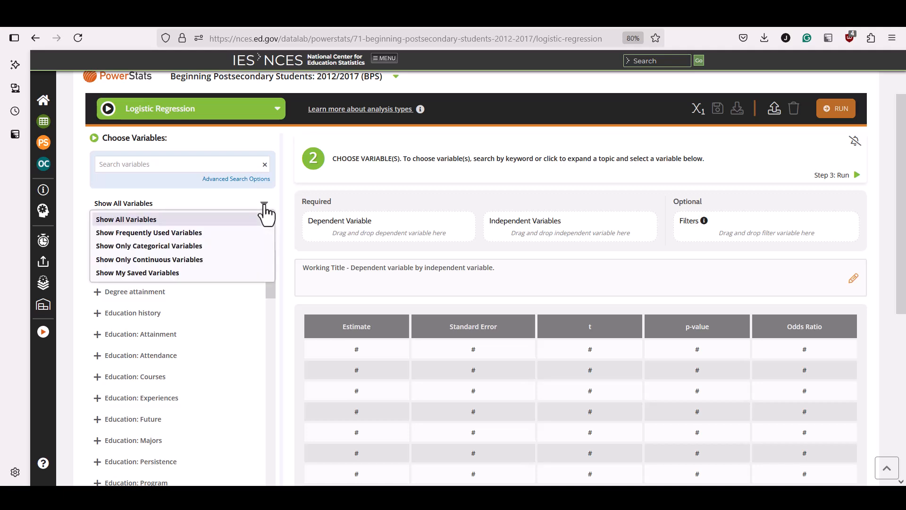
{"action": "left_click", "coordinate": [225, 273]}
{"action": "left_click", "coordinate": [152, 250]}
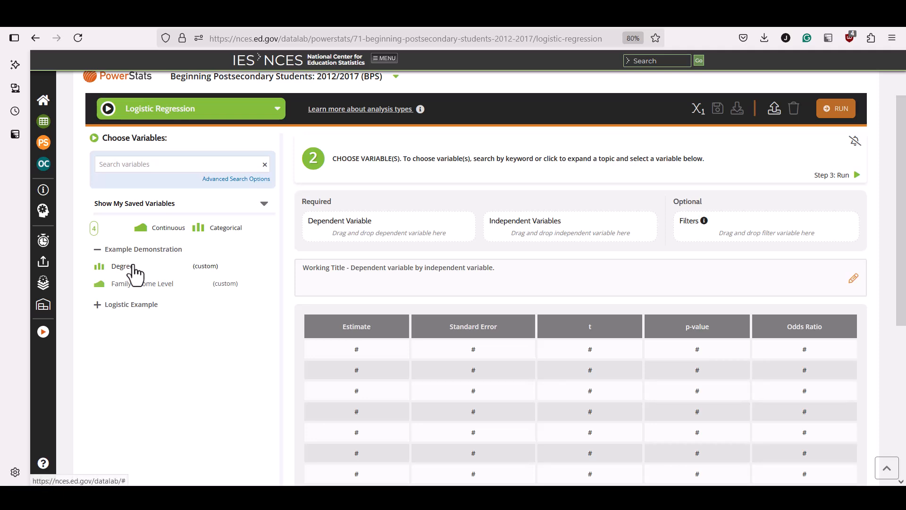
{"action": "left_click_drag", "start_coordinate": [135, 269], "coordinate": [367, 222]}
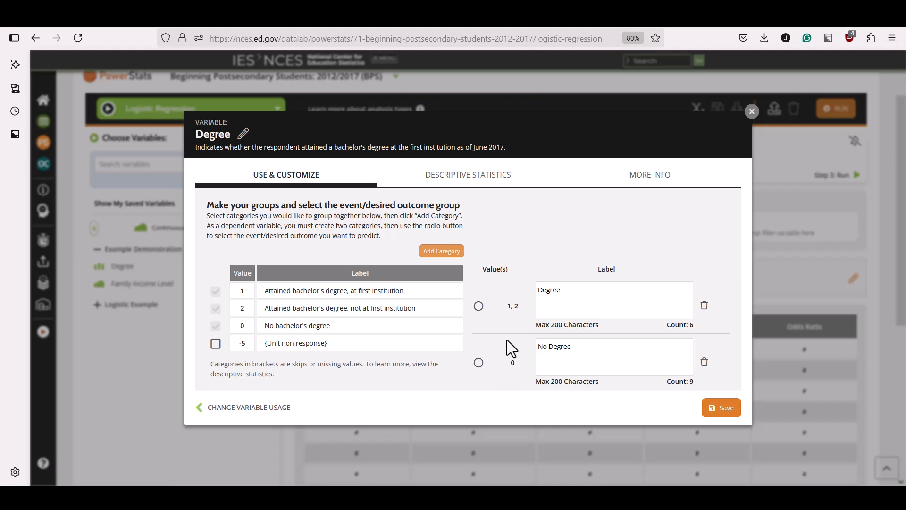
{"action": "left_click", "coordinate": [479, 306]}
{"action": "left_click", "coordinate": [719, 406]}
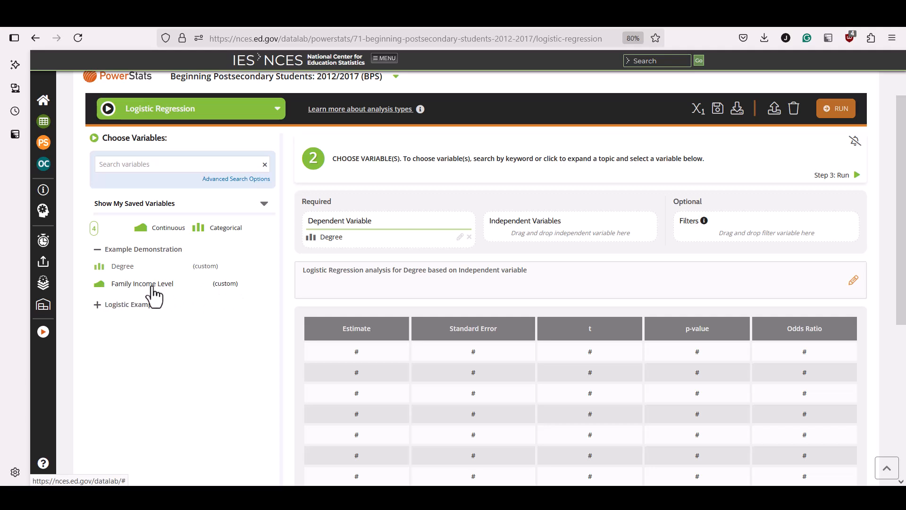
- Add Family Income Level as the independent variable with Poverty Level as the reference group
{"action": "left_click_drag", "start_coordinate": [157, 291], "coordinate": [574, 231]}
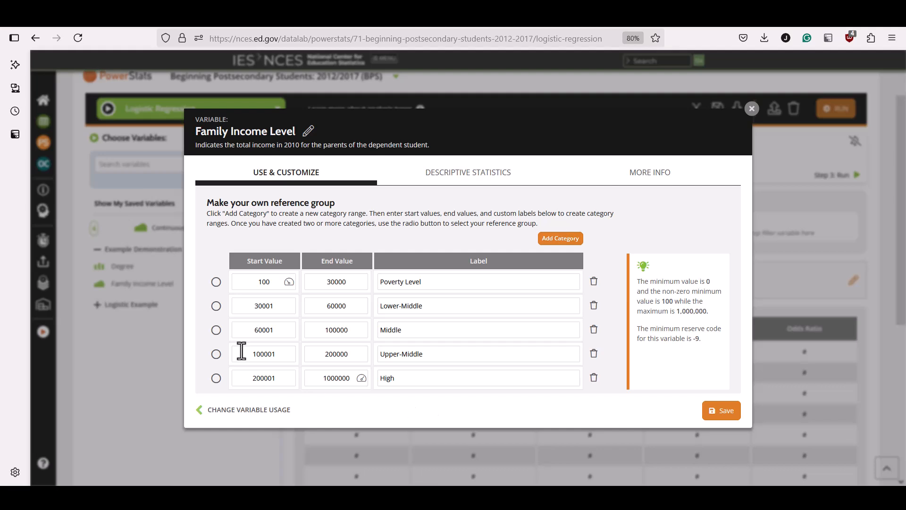
{"action": "left_click", "coordinate": [217, 284]}
{"action": "left_click", "coordinate": [724, 412]}
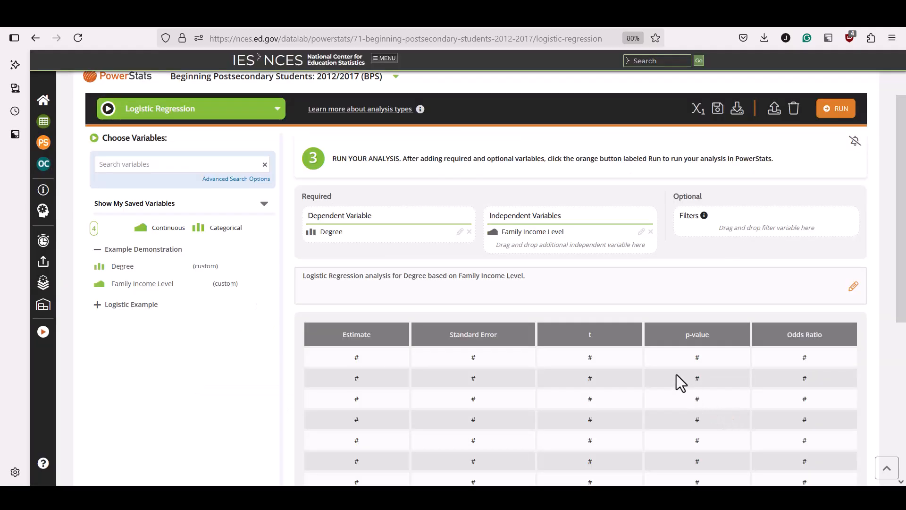
- Run the logistic regression using the recommended weight
{"action": "left_click", "coordinate": [842, 112]}
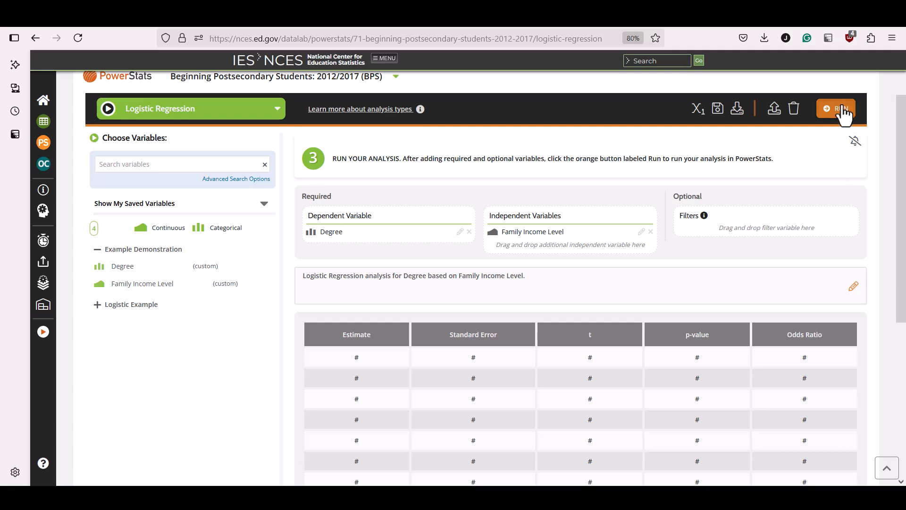
{"action": "left_click", "coordinate": [442, 289]}
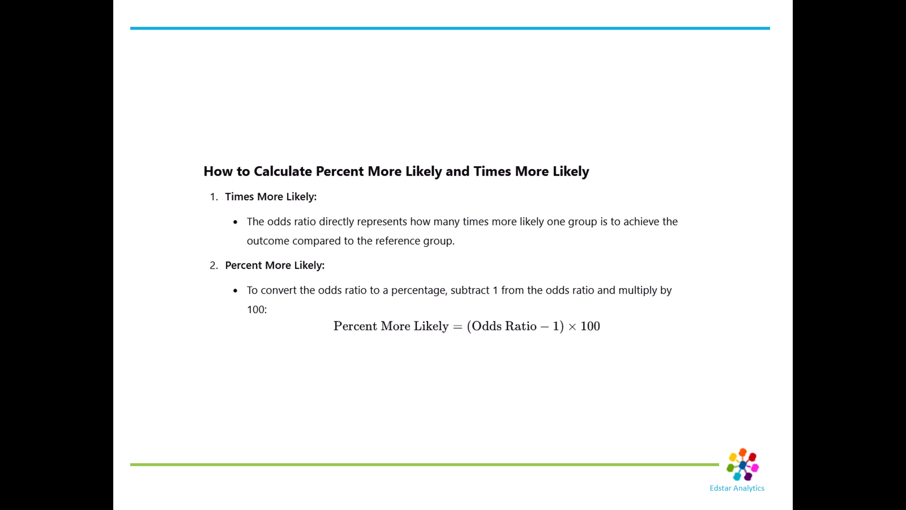
{"action": "key", "text": "Right"}
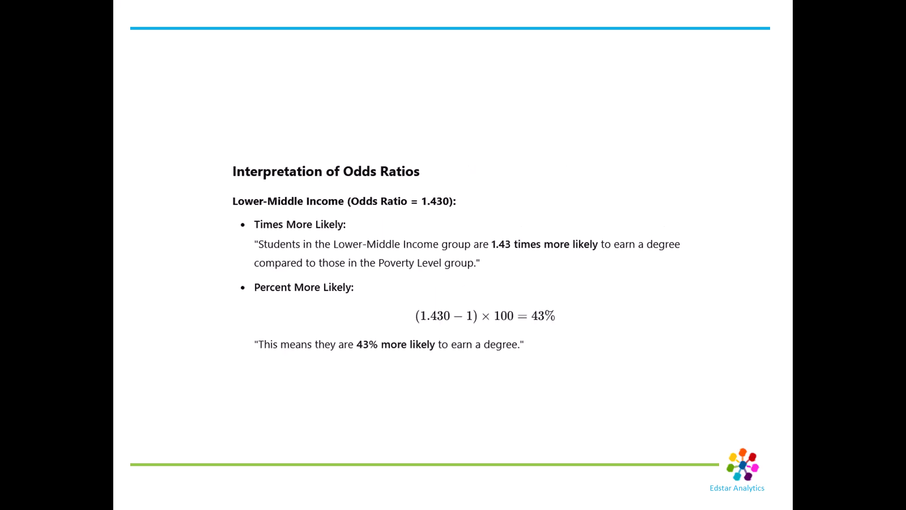
{"action": "key", "text": "Right"}
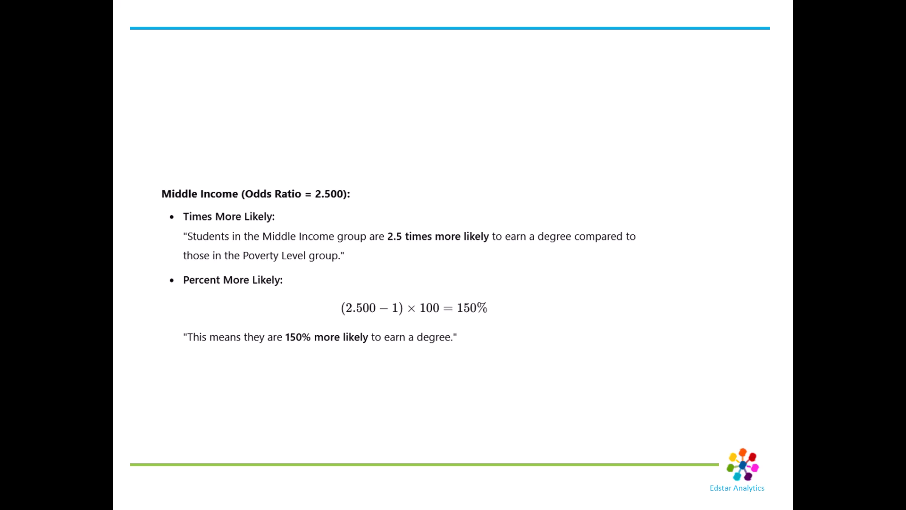